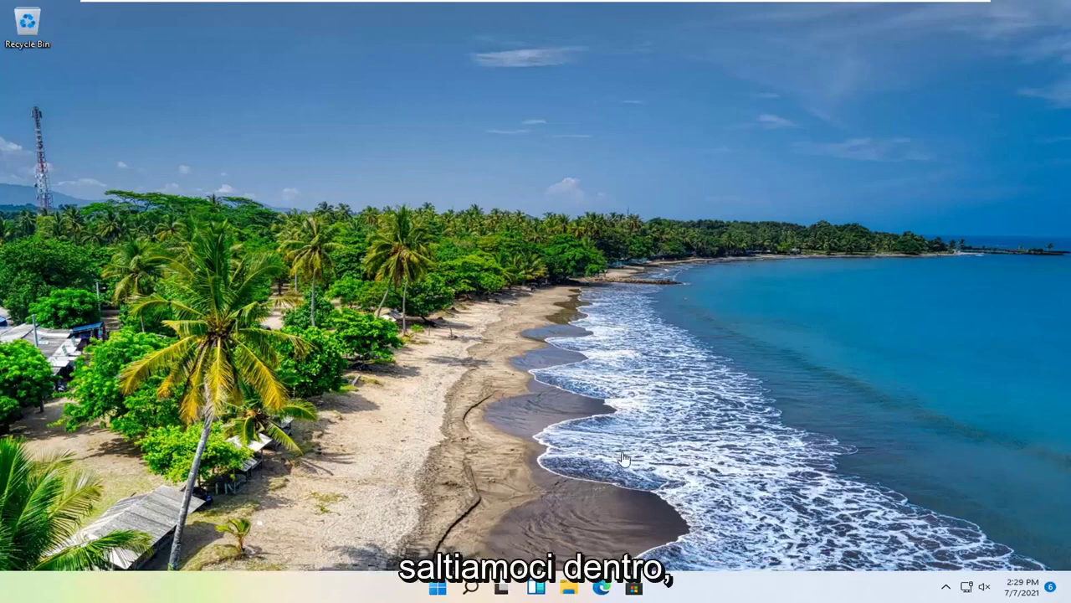
Step: Open Settings from the Start right-click menu and go to Apps > Apps & features
{"action": "right_click", "coordinate": [436, 593]}
{"action": "left_click", "coordinate": [391, 446]}
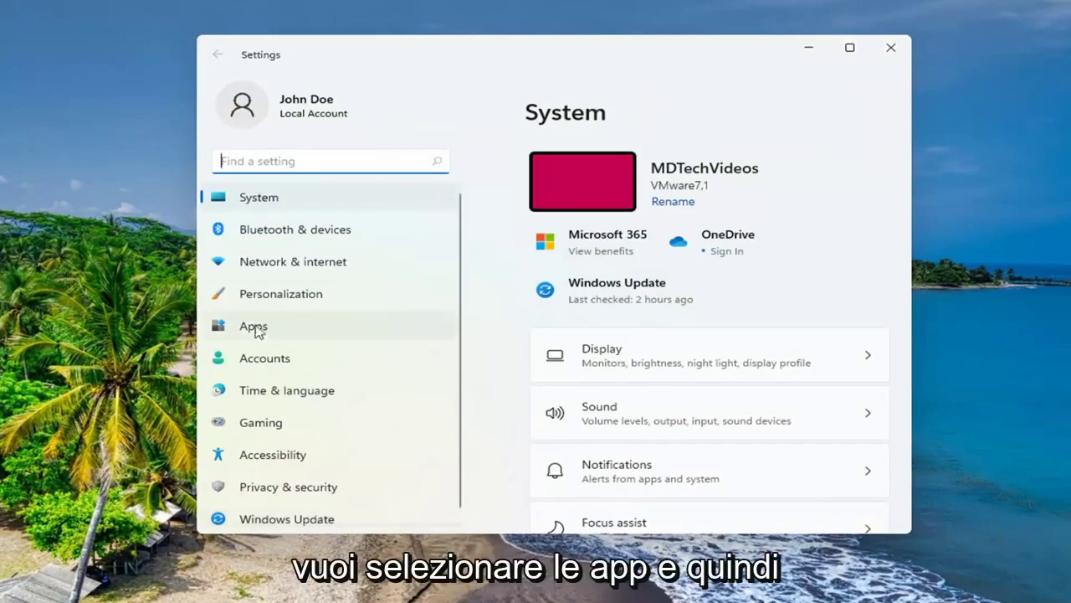
{"action": "left_click", "coordinate": [255, 328]}
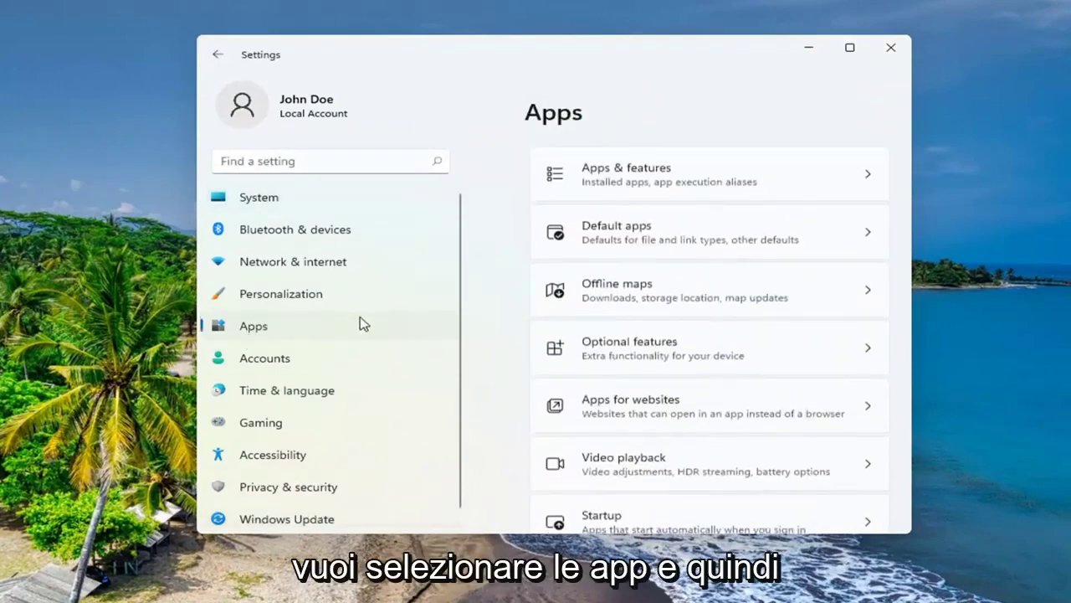
{"action": "left_click", "coordinate": [653, 178]}
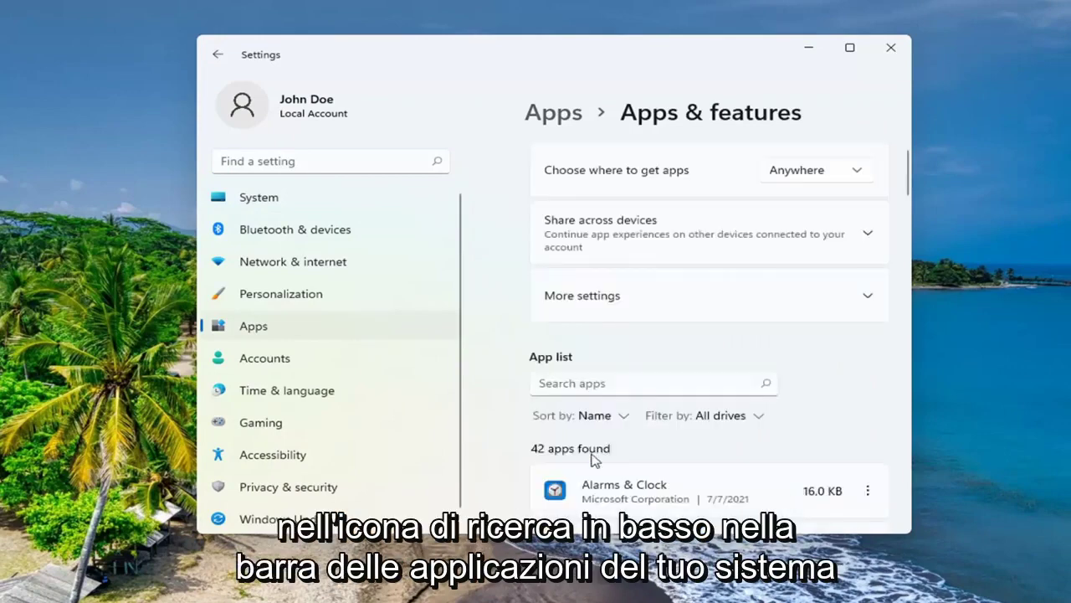
Step: Filter installed apps by 'mail' and open the more-options menu for Mail and Calendar
{"action": "scroll", "coordinate": [627, 370], "scroll_direction": "down", "scroll_amount": 1}
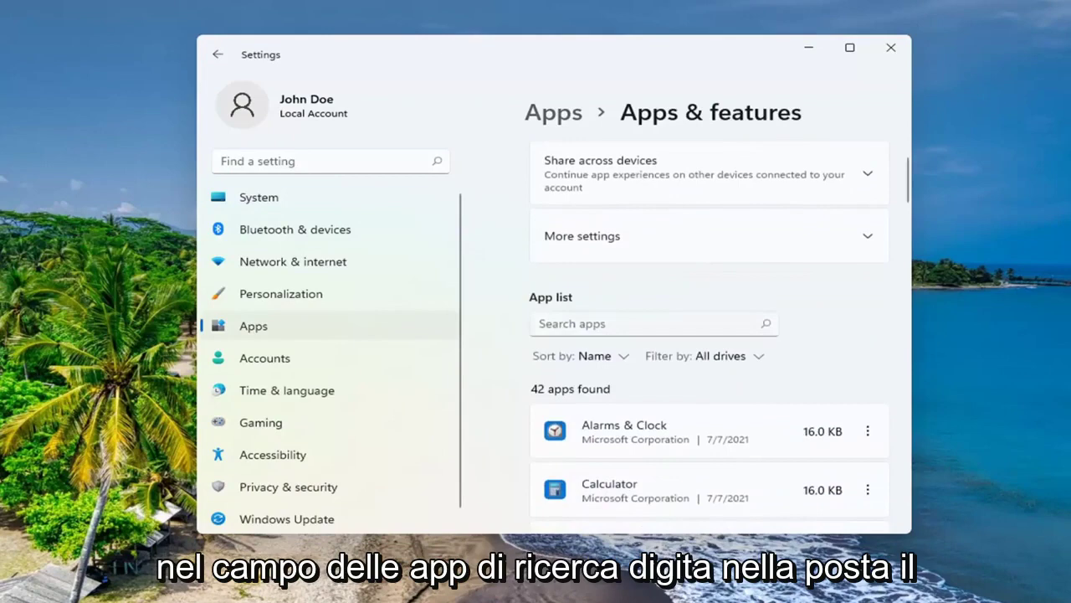
{"action": "left_click", "coordinate": [653, 323]}
{"action": "type", "text": "mail"}
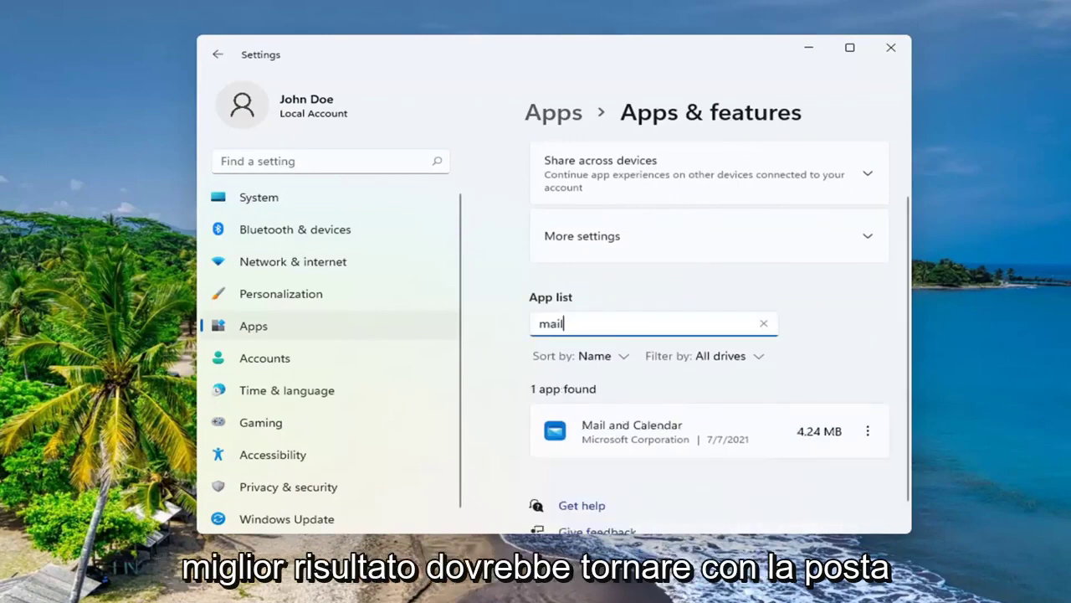
{"action": "scroll", "coordinate": [703, 375], "scroll_direction": "down", "scroll_amount": 1}
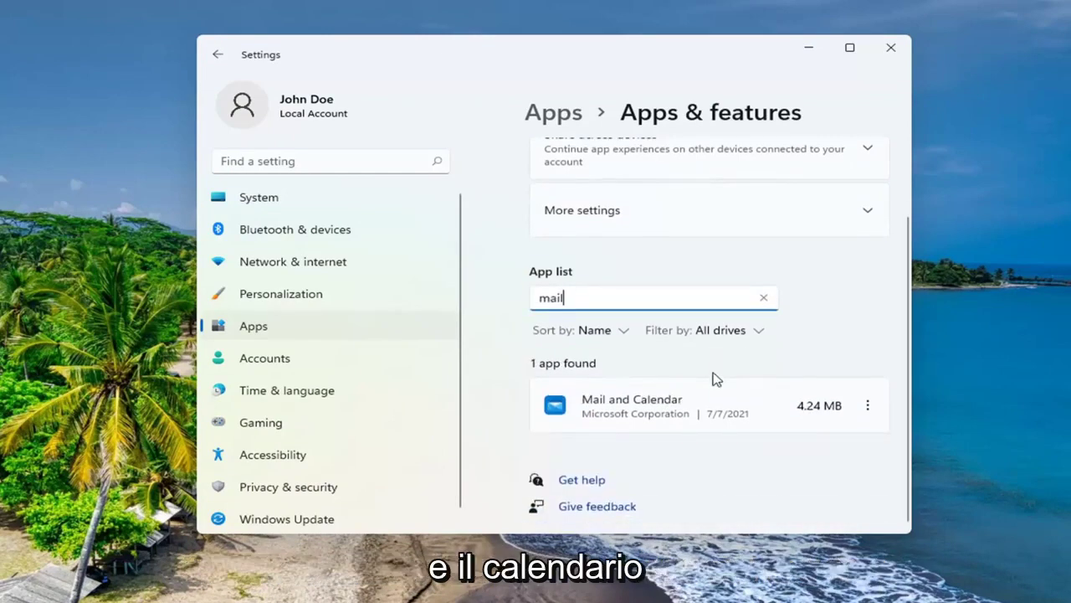
{"action": "left_click", "coordinate": [868, 406]}
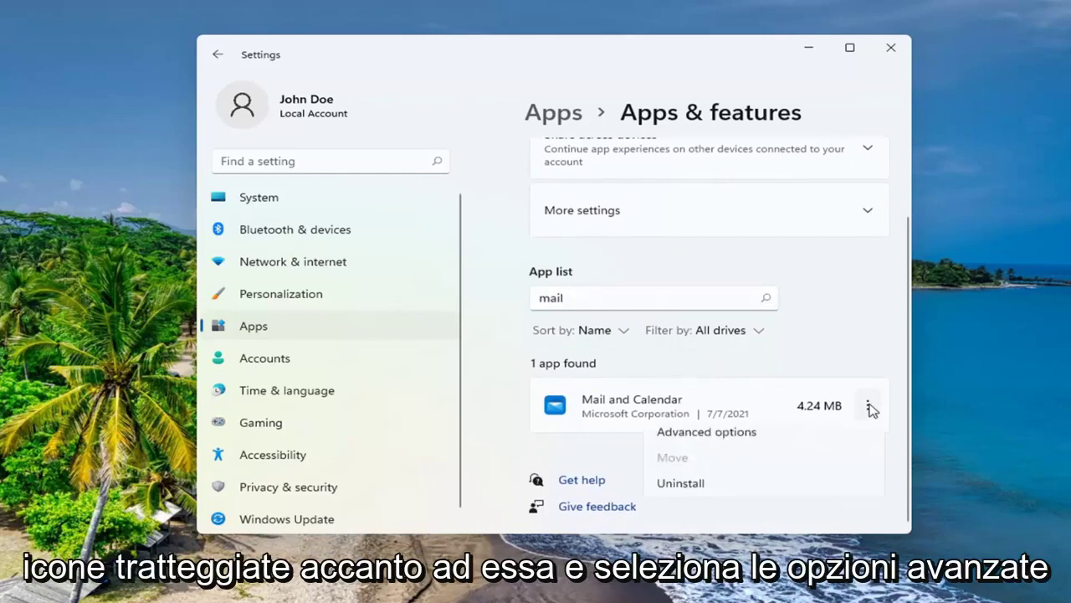
Step: Open Mail and Calendar's Advanced options and run Repair until the checkmark appears
{"action": "left_click", "coordinate": [705, 440]}
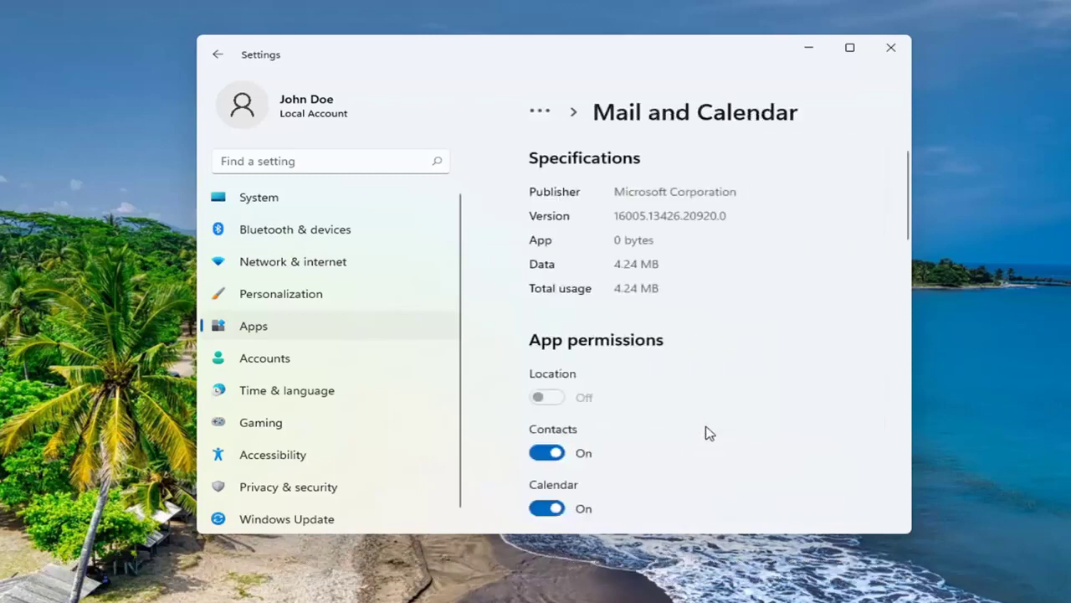
{"action": "scroll", "coordinate": [694, 422], "scroll_direction": "down", "scroll_amount": 2}
{"action": "scroll", "coordinate": [680, 413], "scroll_direction": "down", "scroll_amount": 3}
{"action": "scroll", "coordinate": [682, 411], "scroll_direction": "down", "scroll_amount": 2}
{"action": "scroll", "coordinate": [686, 413], "scroll_direction": "down", "scroll_amount": 2}
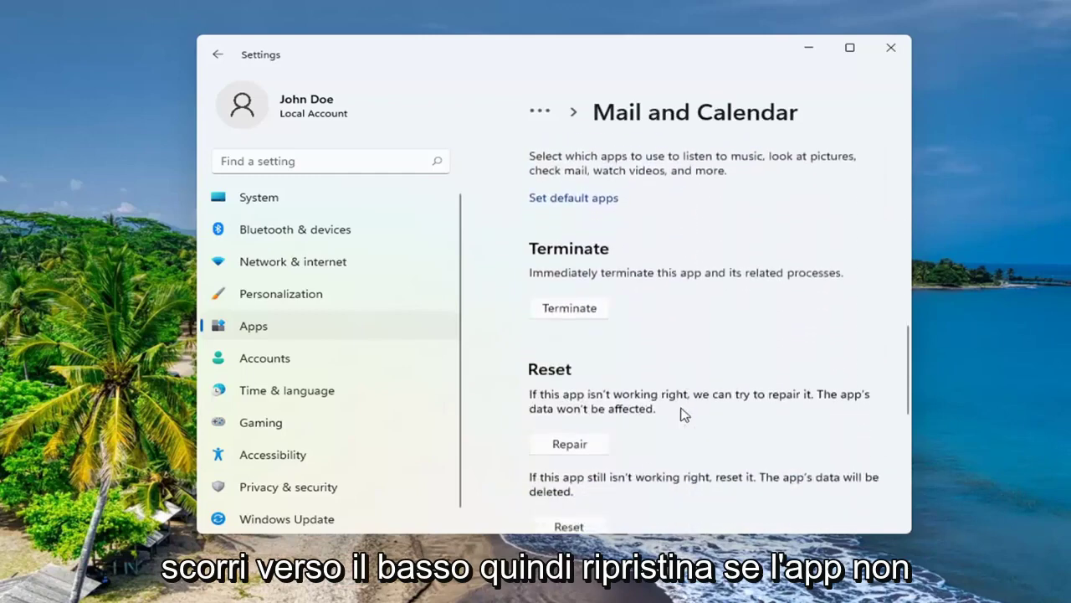
{"action": "scroll", "coordinate": [678, 402], "scroll_direction": "down", "scroll_amount": 1}
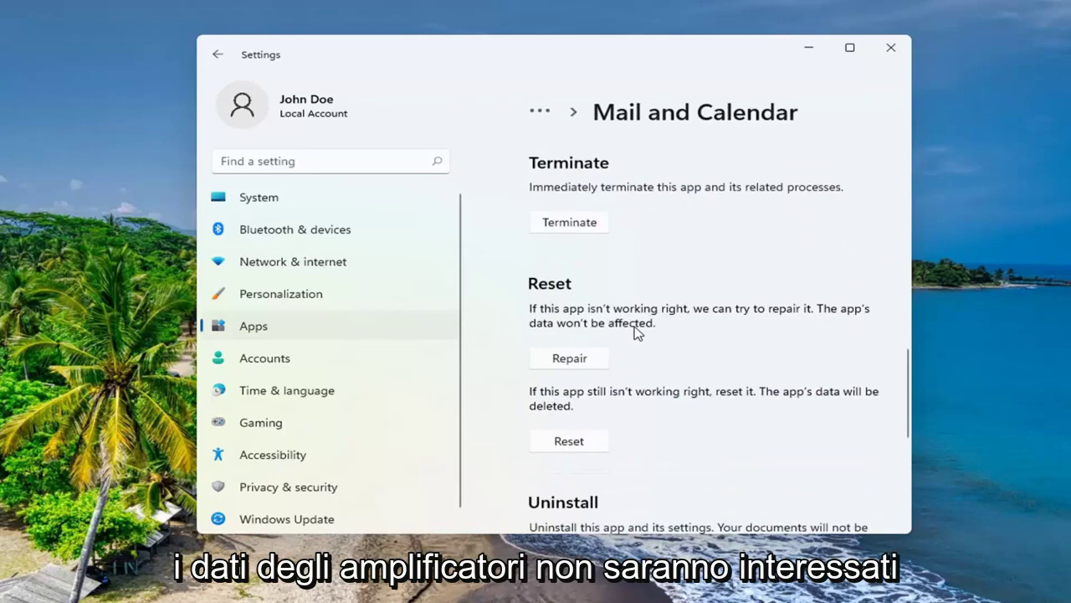
{"action": "left_click", "coordinate": [567, 359]}
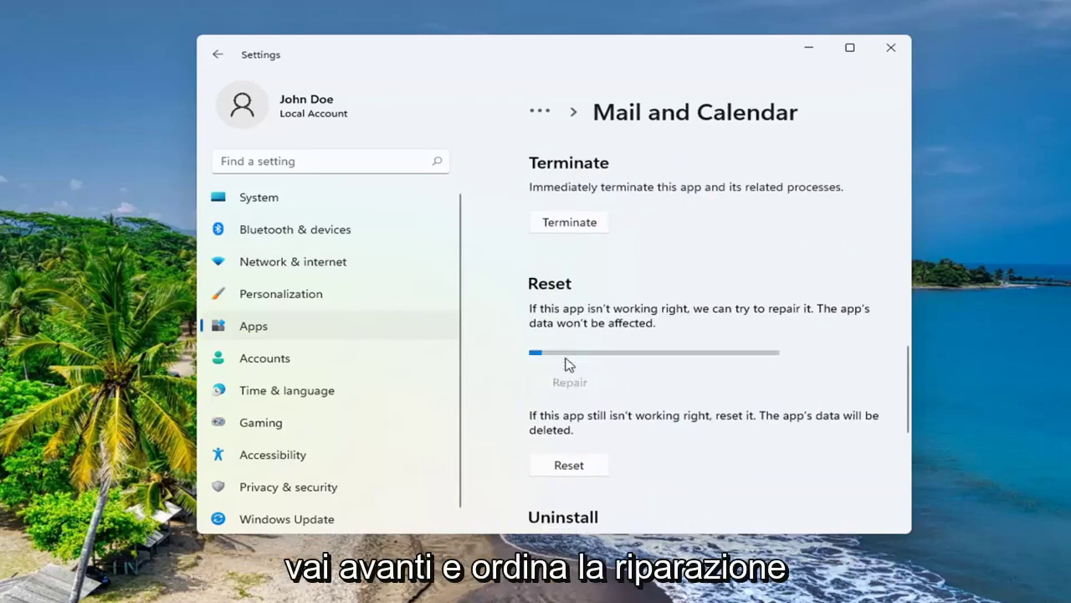
{"action": "scroll", "coordinate": [566, 364], "scroll_direction": "down", "scroll_amount": 1}
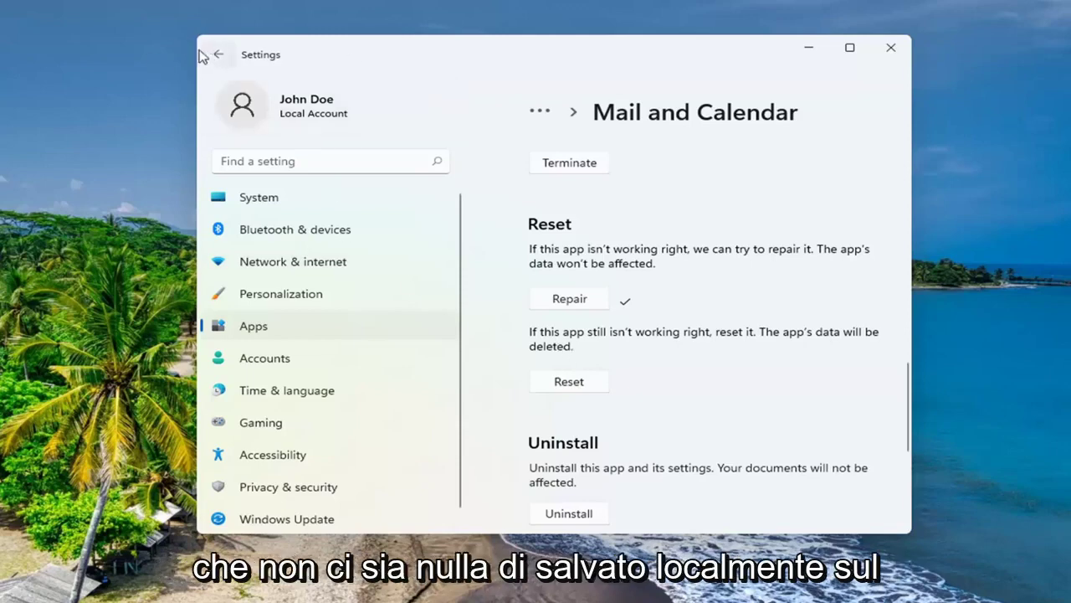
Step: Reset Mail and Calendar, confirming the app data wipe
{"action": "left_click", "coordinate": [568, 385]}
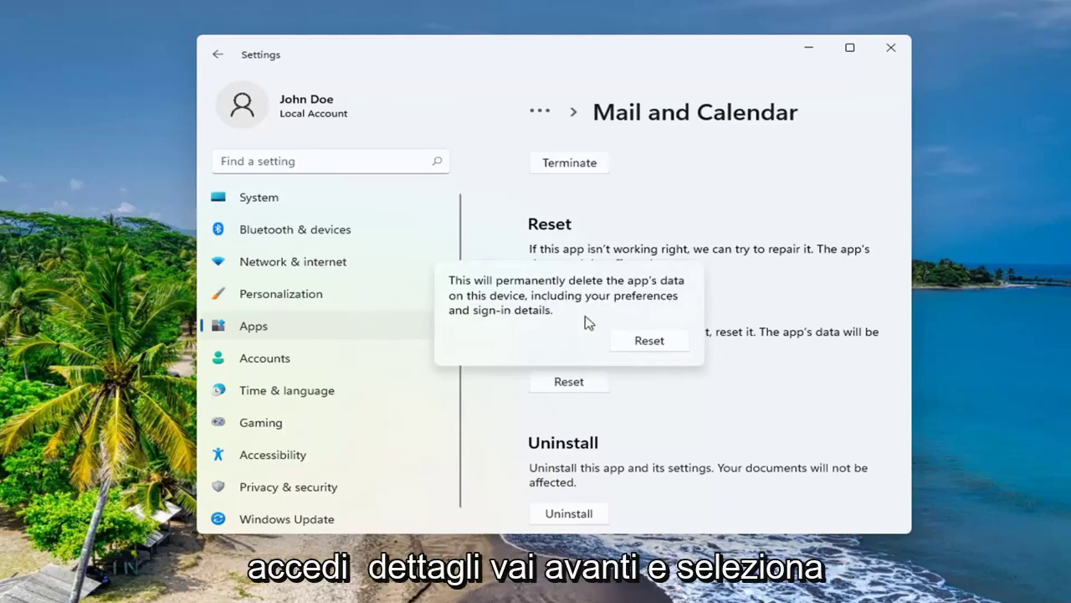
{"action": "left_click", "coordinate": [663, 345]}
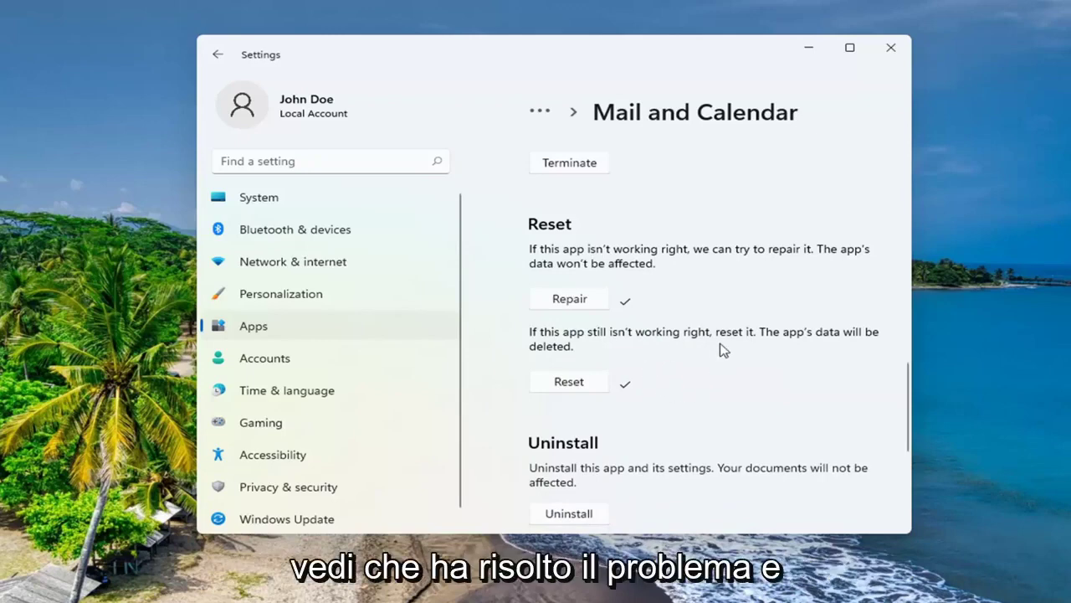
Step: Uninstall Mail and Calendar and confirm the removal
{"action": "scroll", "coordinate": [723, 350], "scroll_direction": "down", "scroll_amount": 1}
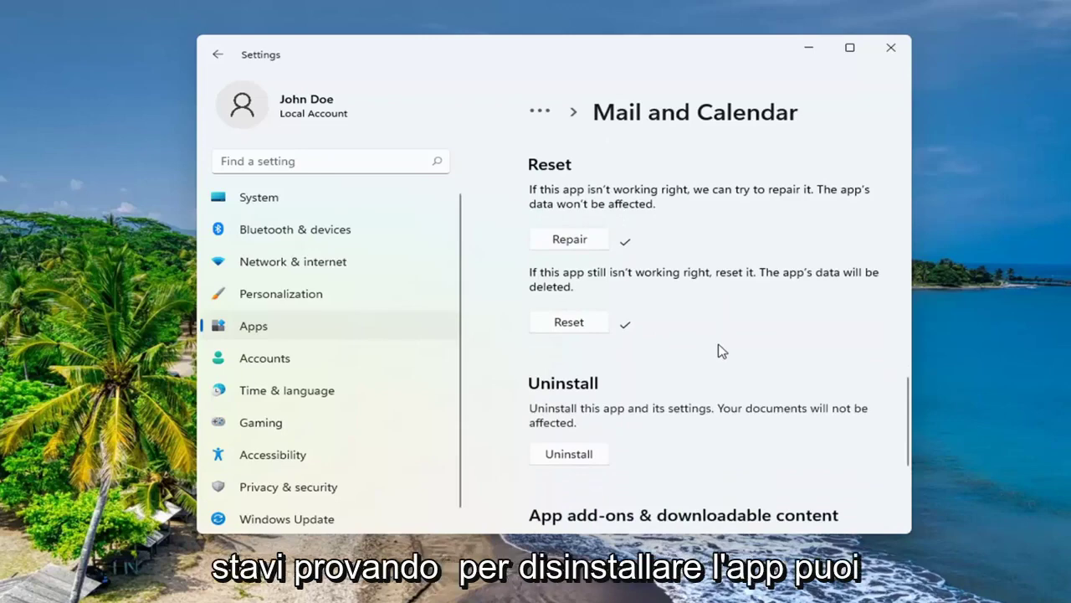
{"action": "left_click", "coordinate": [568, 453]}
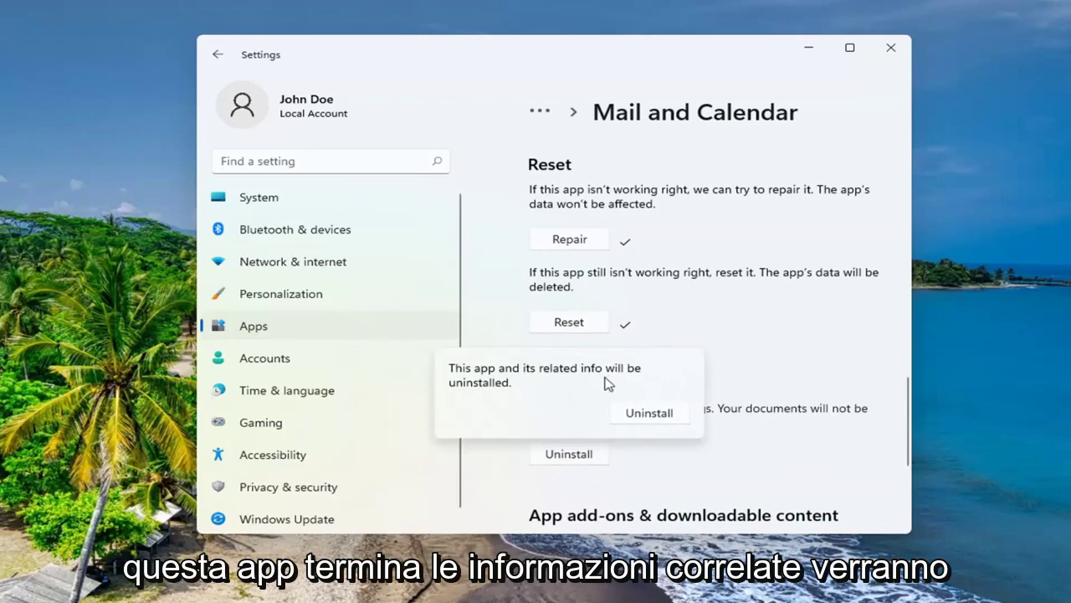
{"action": "left_click", "coordinate": [642, 418]}
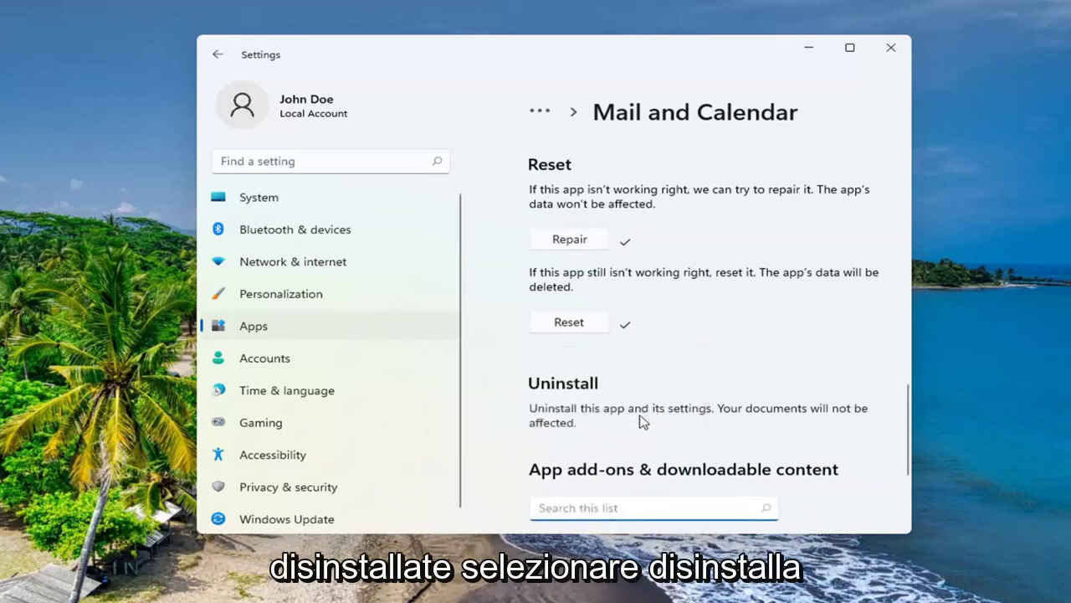
{"action": "scroll", "coordinate": [578, 408], "scroll_direction": "down", "scroll_amount": 2}
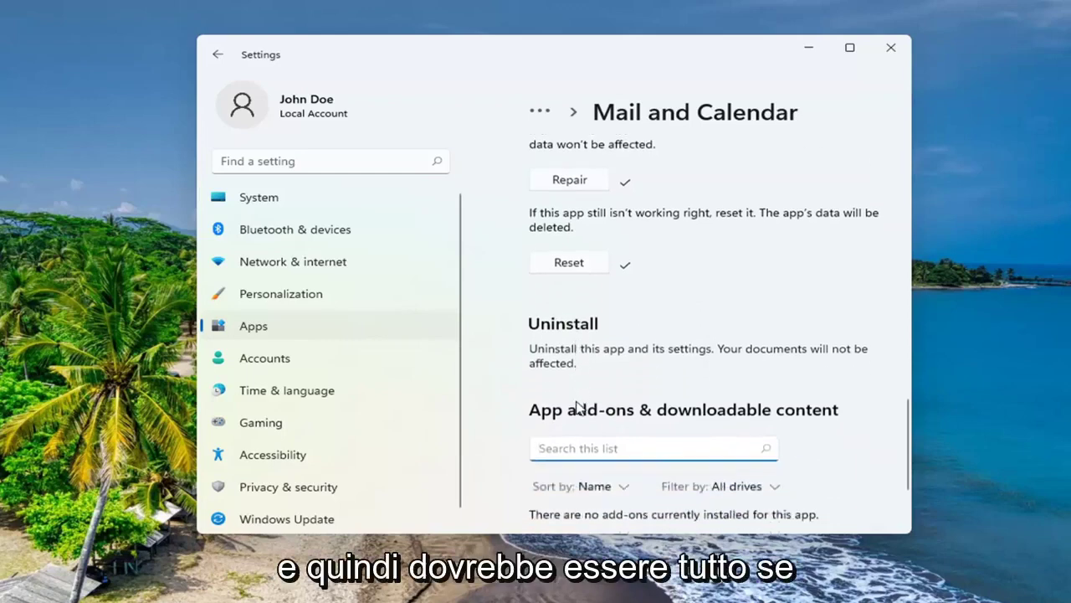
Step: Verify a 'mail' search of installed apps returns nothing, then close Settings
{"action": "left_click", "coordinate": [224, 55]}
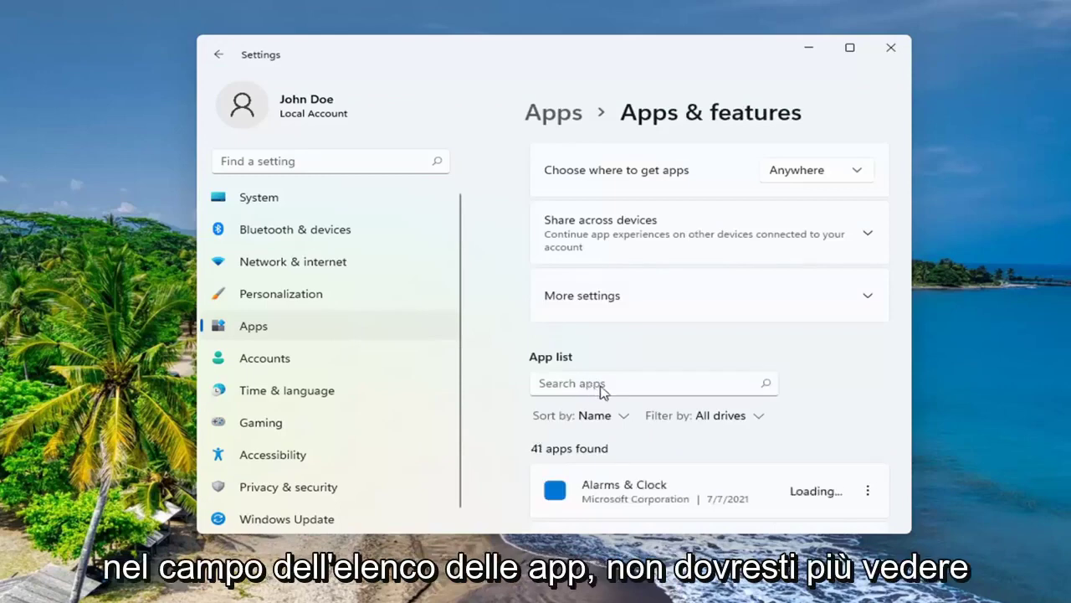
{"action": "left_click", "coordinate": [599, 387]}
{"action": "type", "text": "mai"}
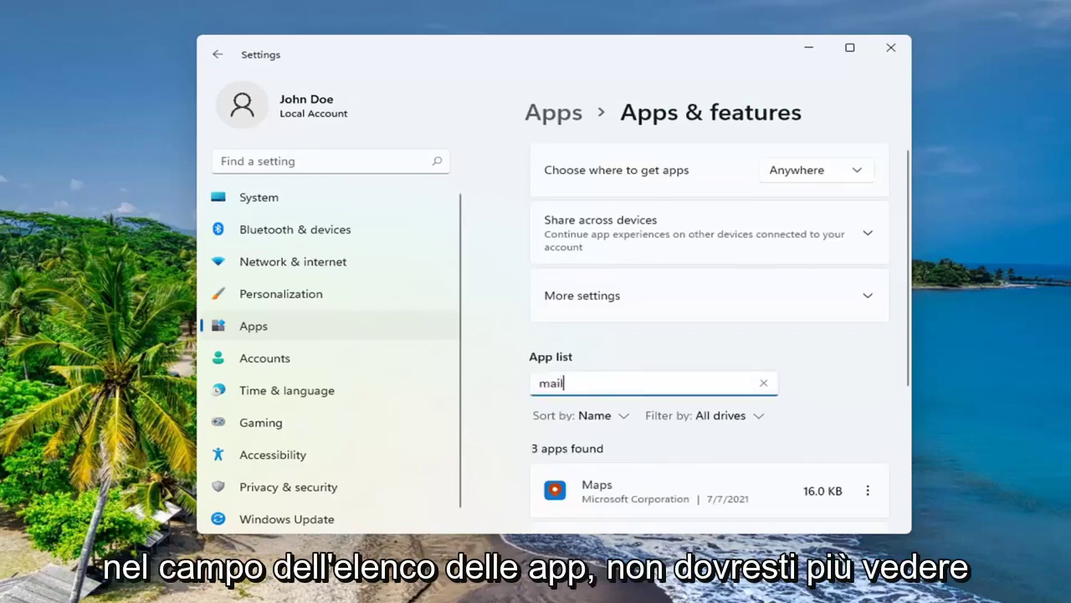
{"action": "type", "text": "l"}
{"action": "scroll", "coordinate": [626, 445], "scroll_direction": "down", "scroll_amount": 1}
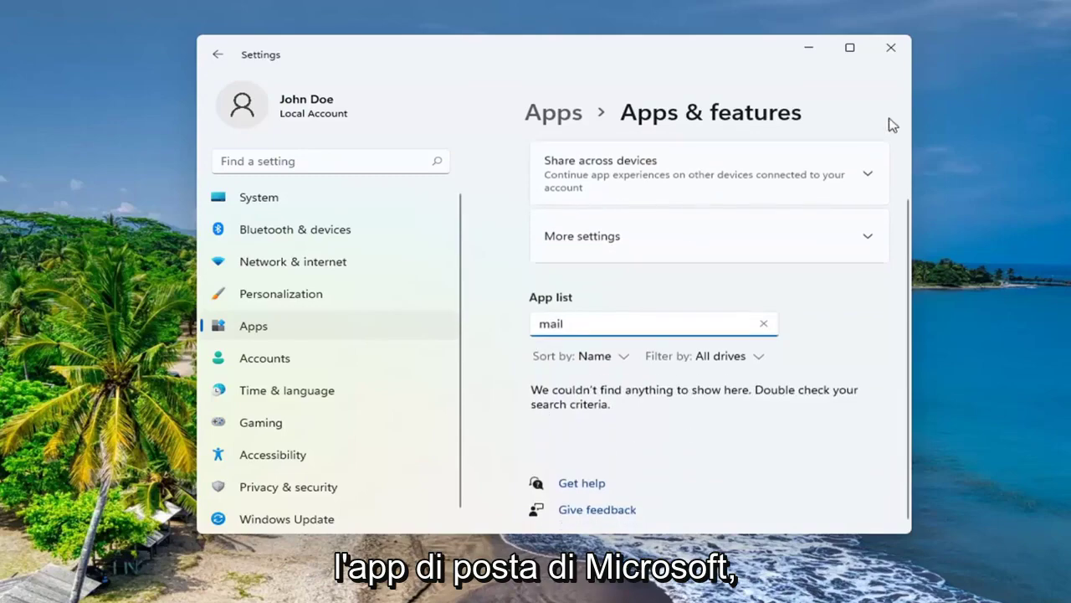
{"action": "left_click", "coordinate": [890, 47]}
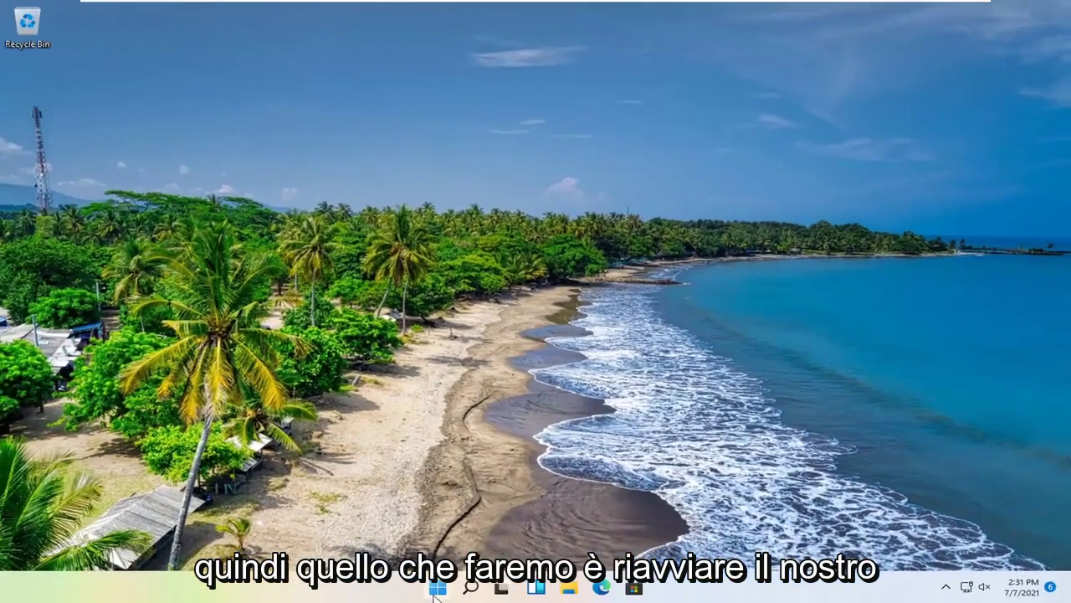
Step: Restart Windows from the Start button's Shut down or sign out menu
{"action": "right_click", "coordinate": [436, 588]}
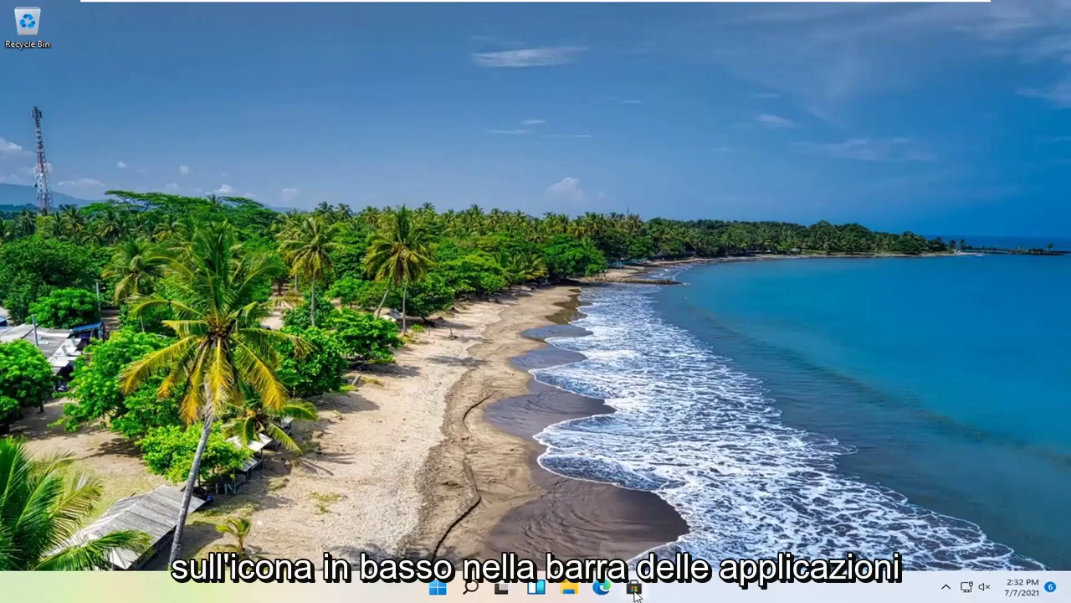
Step: Search Microsoft Store for 'mail' and open the Mail and Calendar product page
{"action": "left_click", "coordinate": [635, 588]}
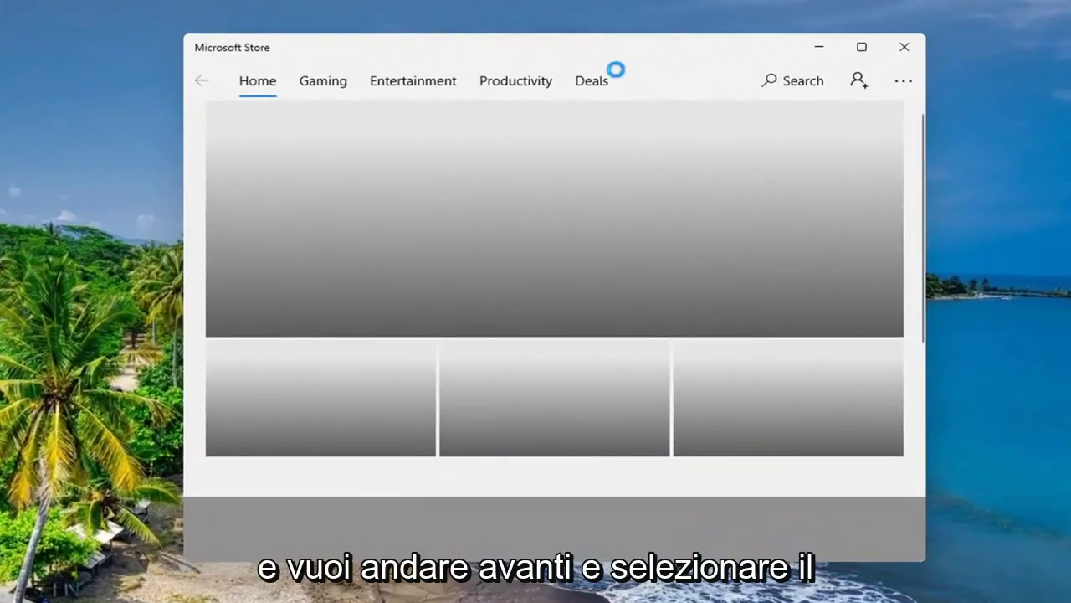
{"action": "left_click", "coordinate": [797, 81]}
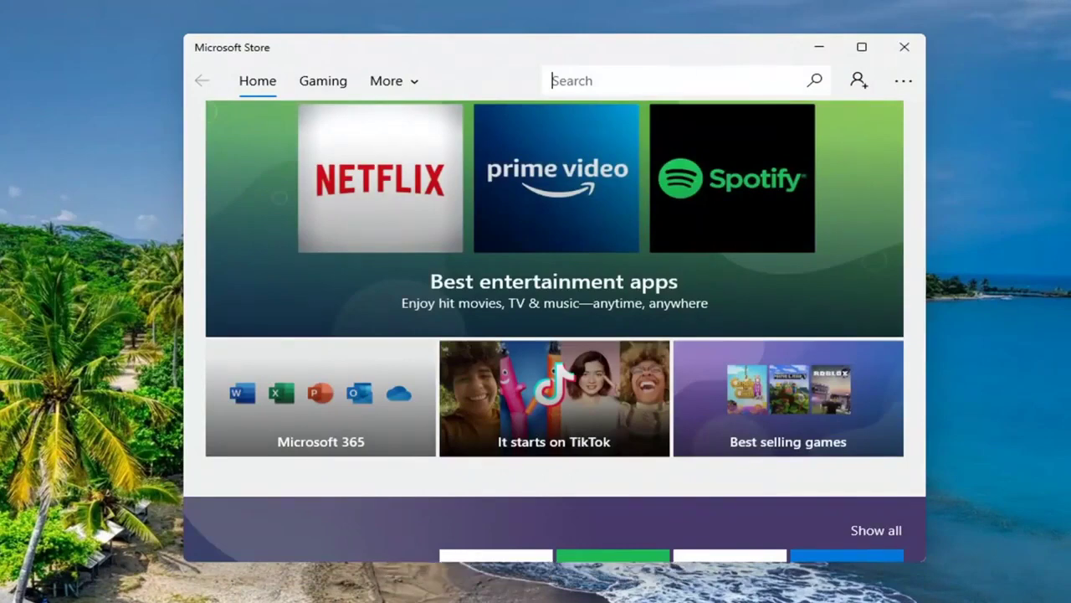
{"action": "type", "text": "mail"}
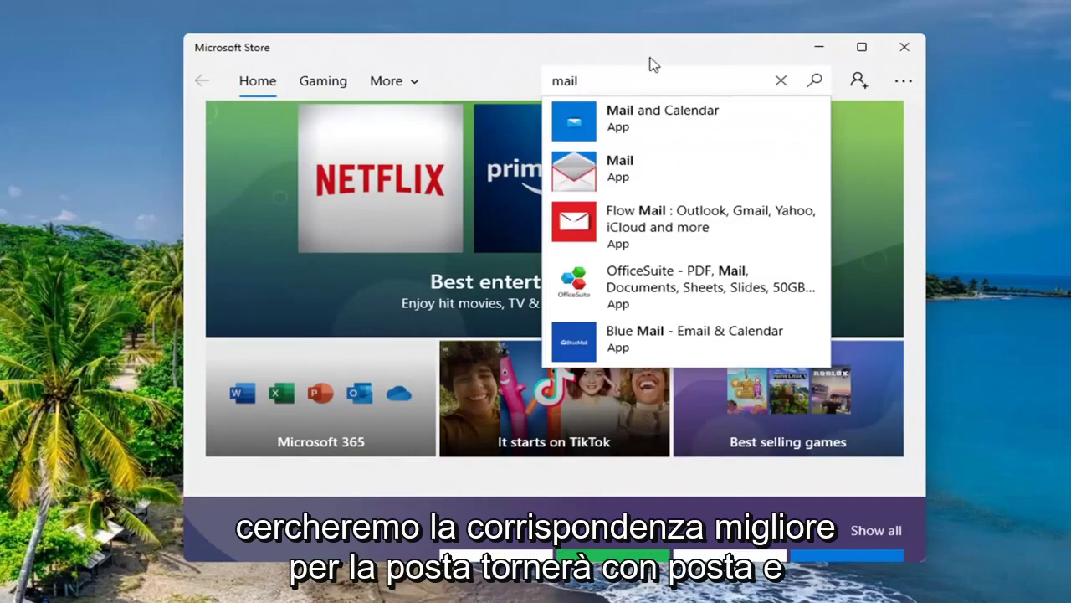
{"action": "left_click", "coordinate": [640, 124]}
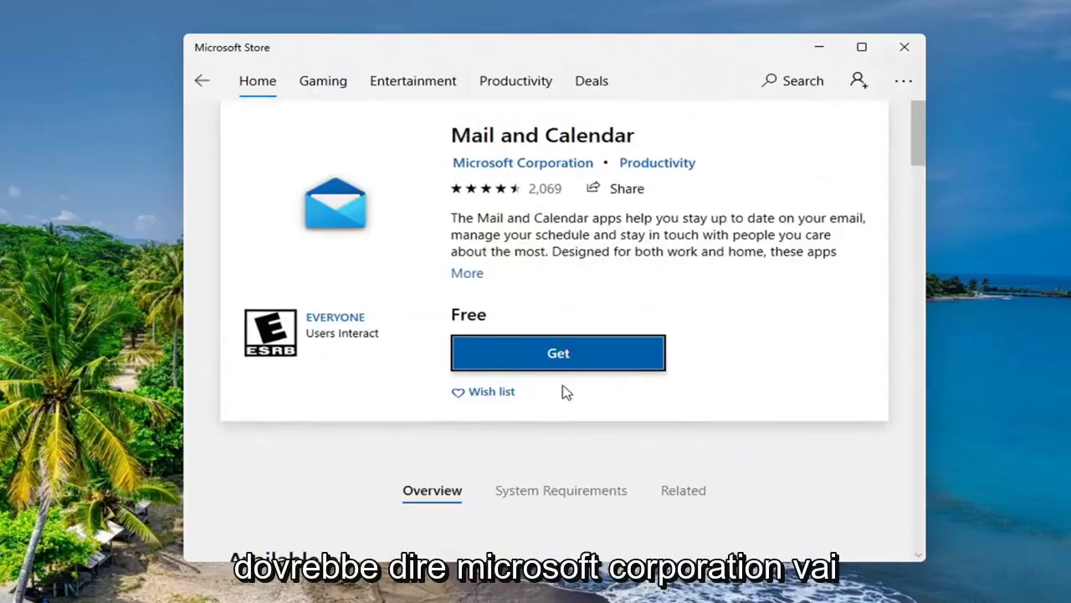
Step: Get and install Mail and Calendar, declining the Microsoft account sign-in
{"action": "left_click", "coordinate": [565, 355]}
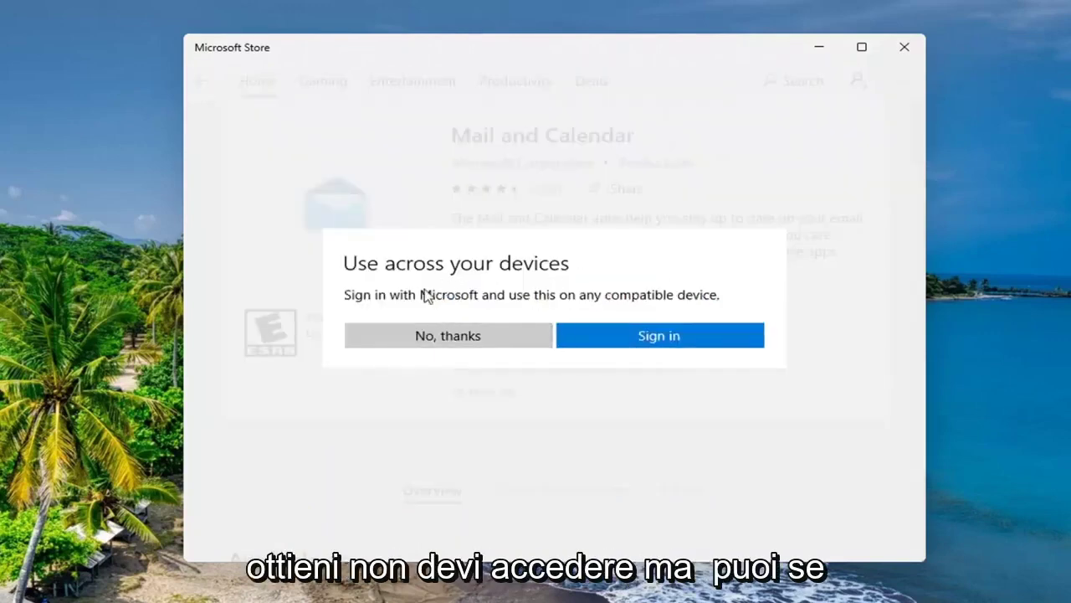
{"action": "left_click", "coordinate": [446, 337]}
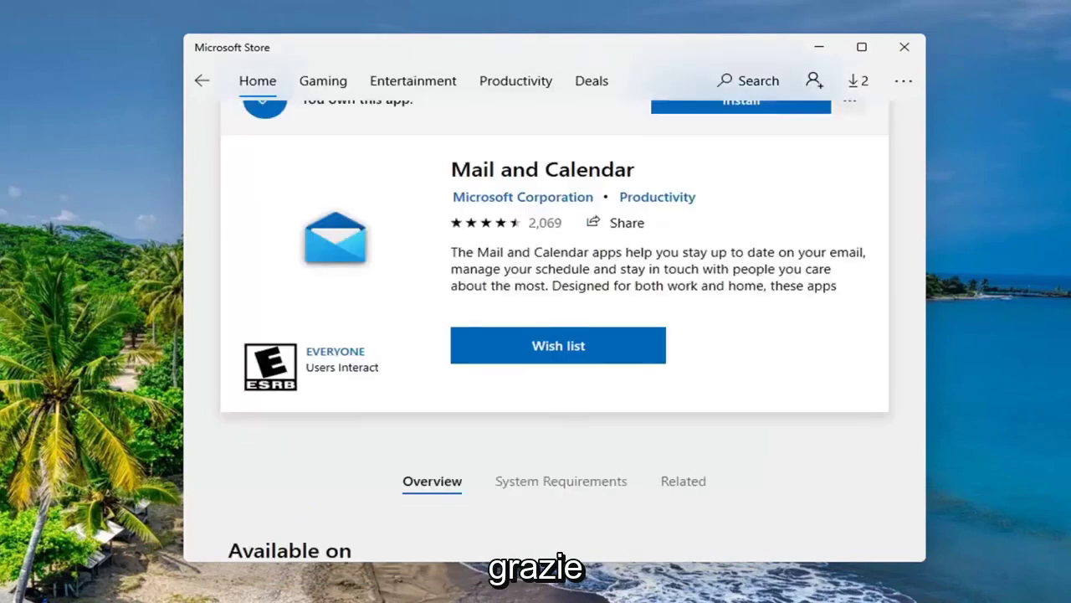
{"action": "key", "text": "Return"}
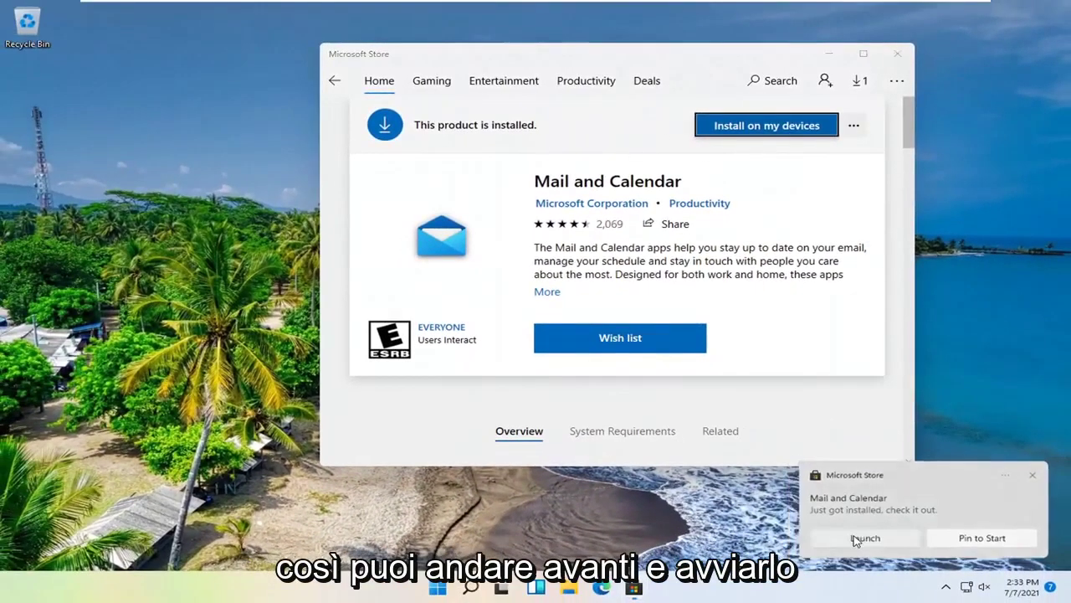
Step: Launch the reinstalled Mail to its Welcome screen, drag it into view, and close it
{"action": "left_click", "coordinate": [855, 538]}
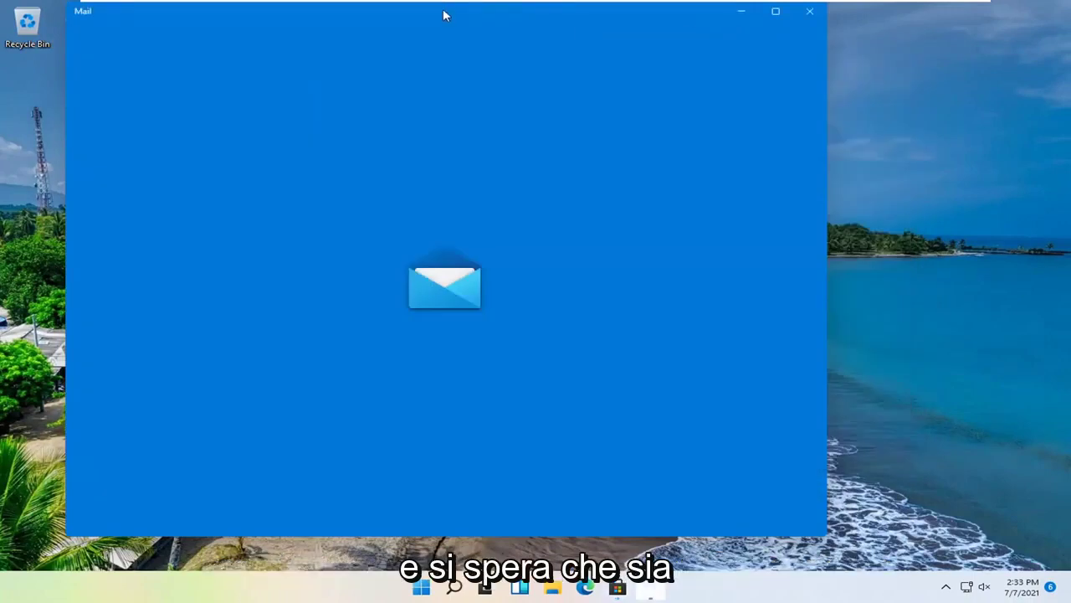
{"action": "left_click_drag", "start_coordinate": [444, 17], "coordinate": [557, 43]}
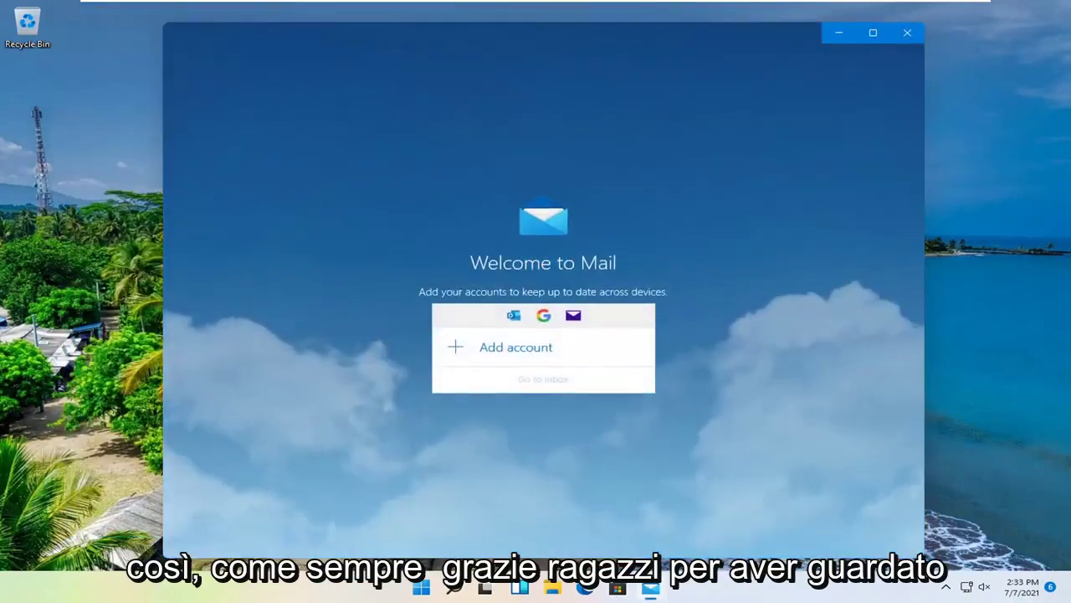
{"action": "left_click", "coordinate": [918, 38]}
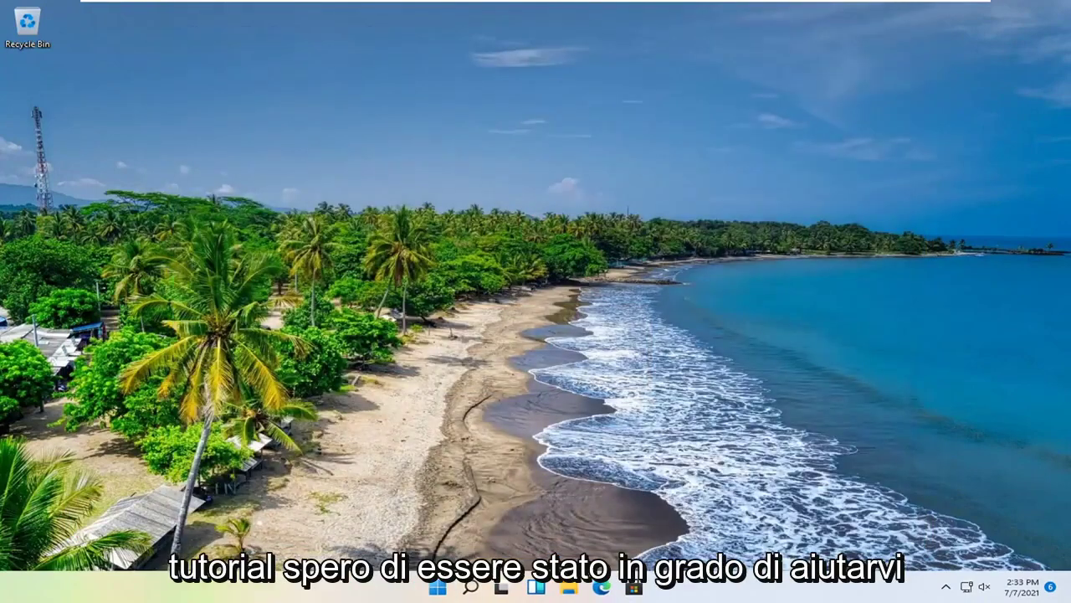